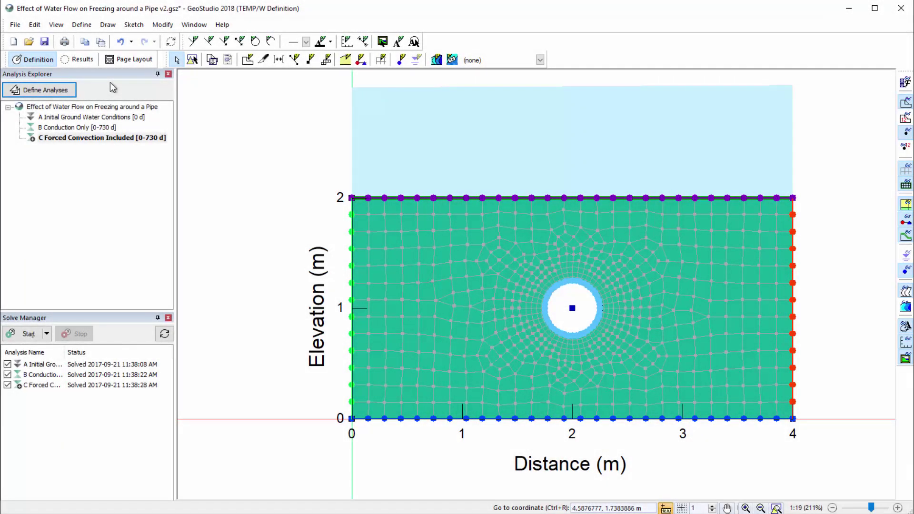
# Step: Review the unit system shown in the project properties, then close them
pyautogui.click(84, 28)
pyautogui.click(157, 46)
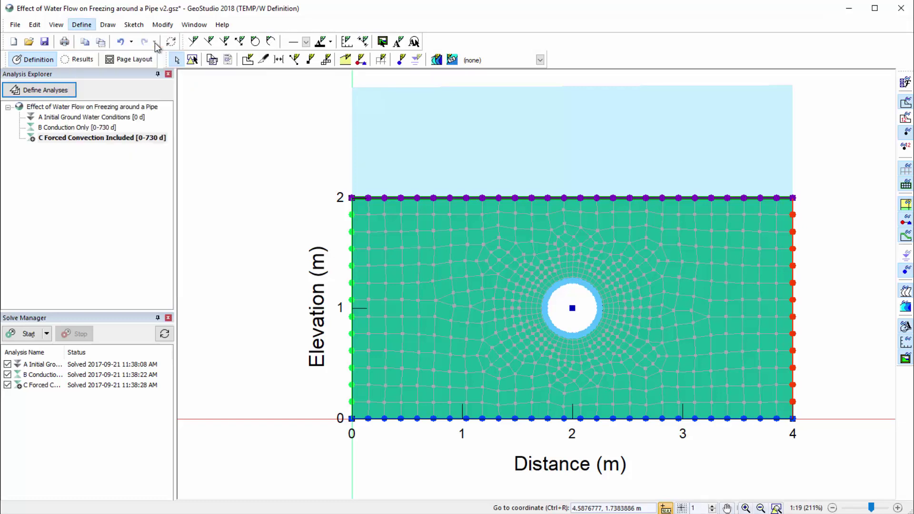
pyautogui.click(257, 116)
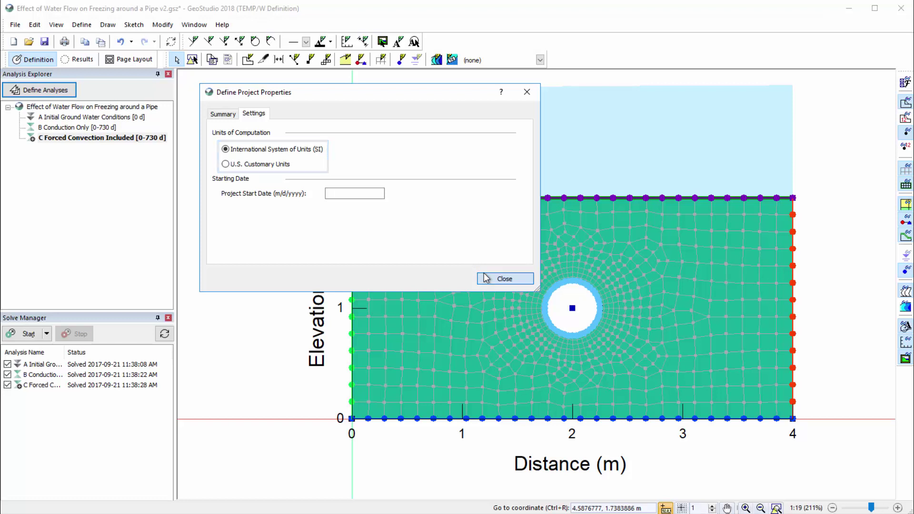
pyautogui.click(504, 278)
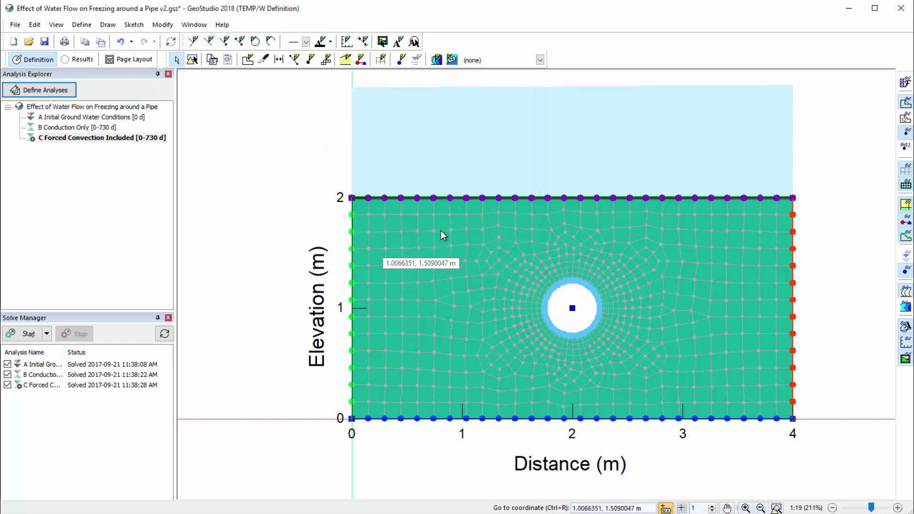
# Step: Bring up View > Units and scroll the Derived Units list to Thermal Conductivity
pyautogui.click(65, 26)
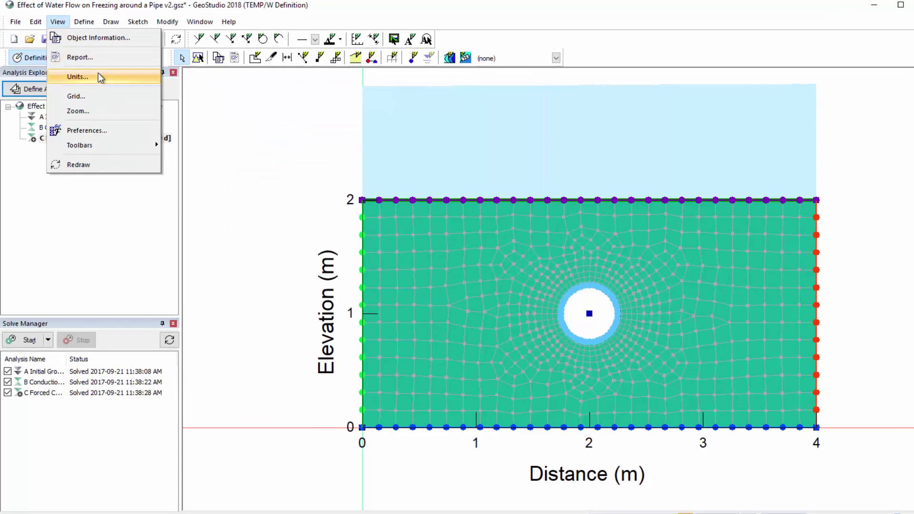
pyautogui.click(95, 76)
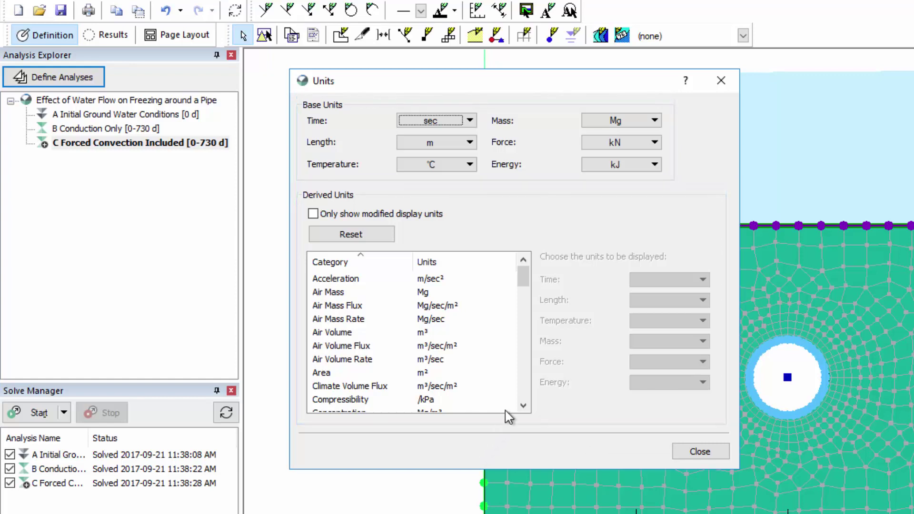
pyautogui.click(525, 379)
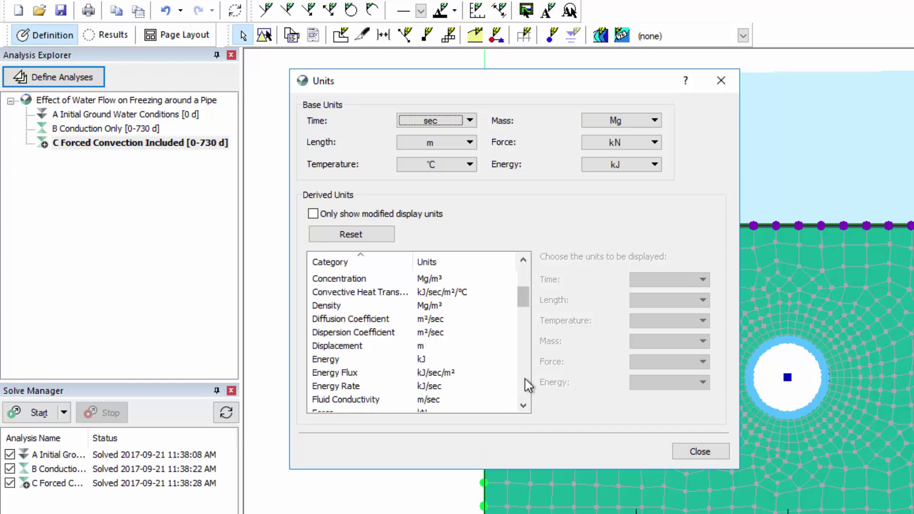
pyautogui.click(525, 379)
pyautogui.click(524, 378)
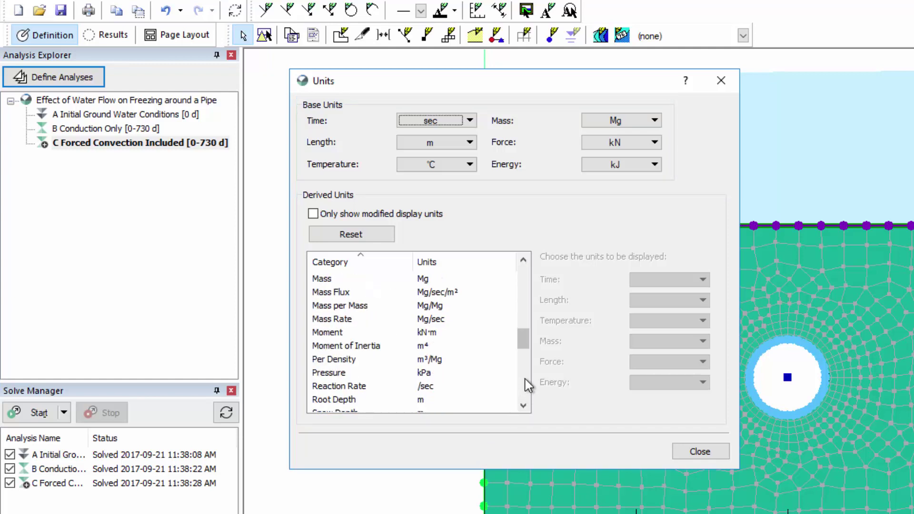
pyautogui.click(524, 379)
pyautogui.click(524, 379)
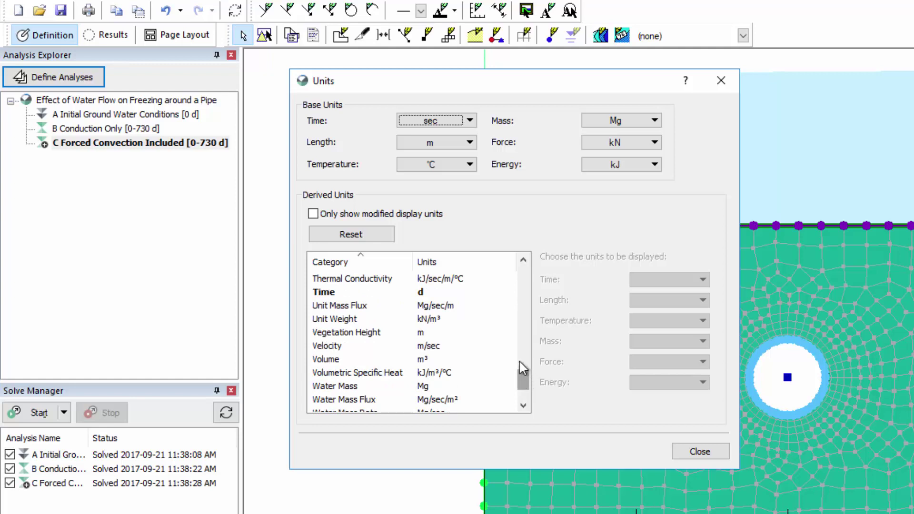
# Step: Show Thermal Conductivity in J/sec/m/°C by switching its energy unit to J, then select Time's unit choices
pyautogui.click(472, 281)
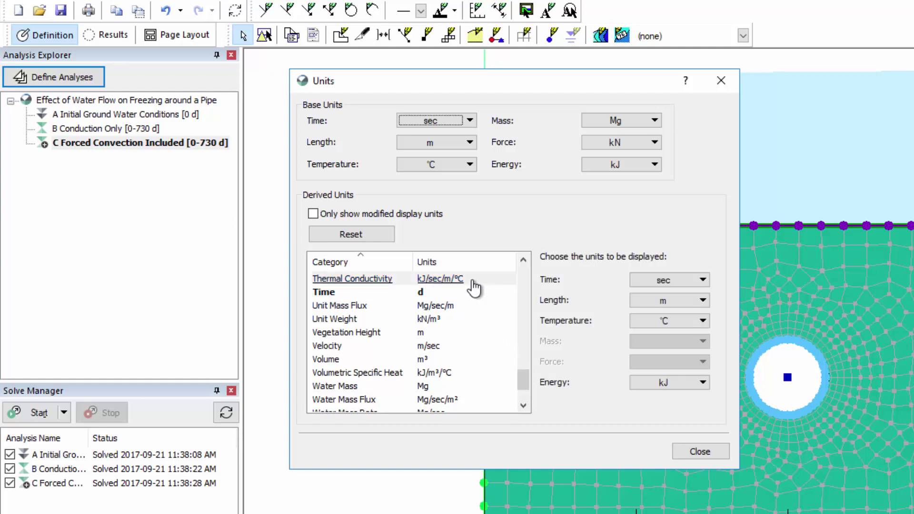
pyautogui.click(681, 385)
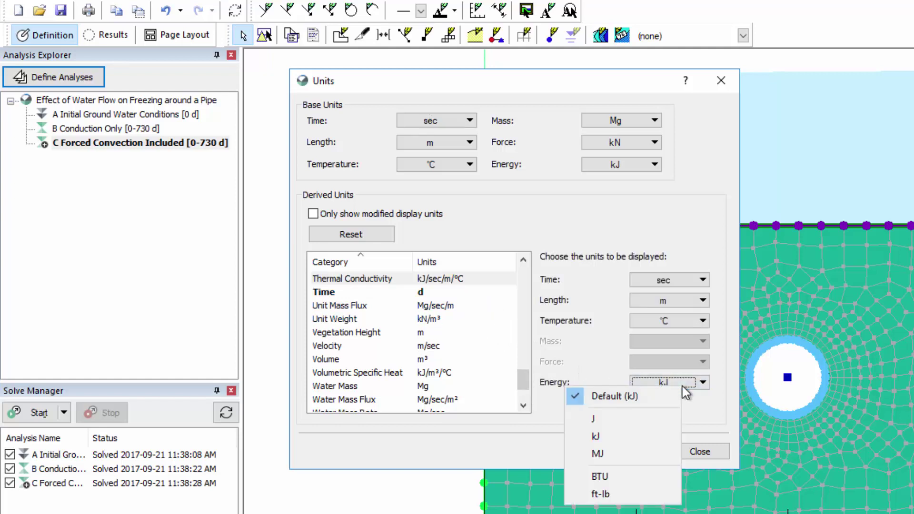
pyautogui.click(676, 421)
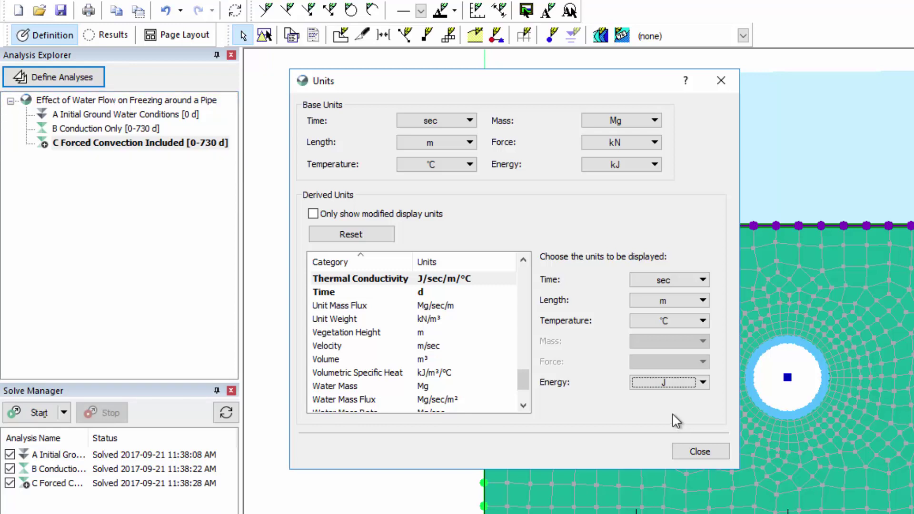
pyautogui.click(495, 294)
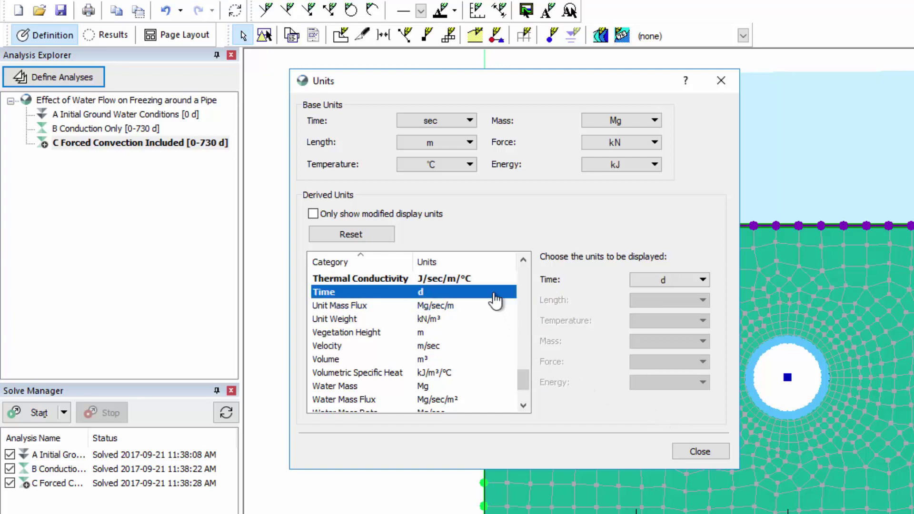
pyautogui.click(655, 282)
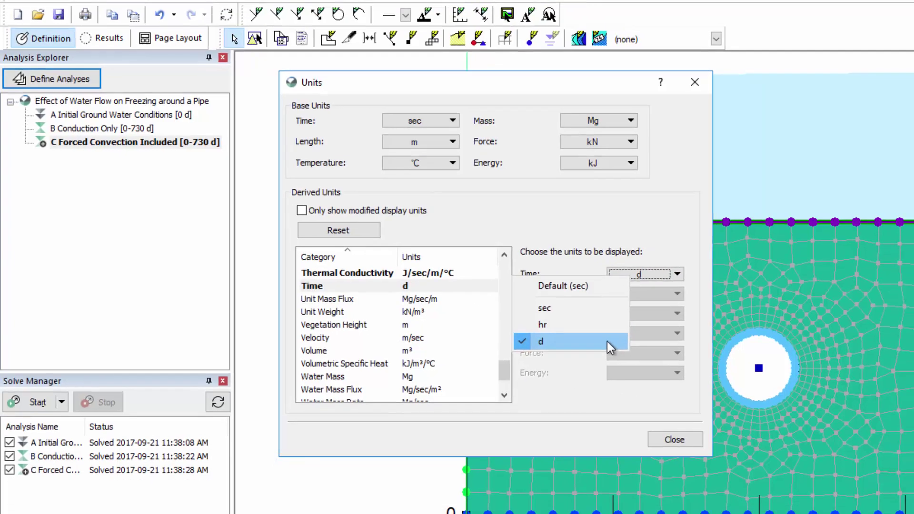
# Step: Keep time in days, then check Conduction-Only's volumetric heat capacity units (2,100 kJ/m³/°C)
pyautogui.click(619, 349)
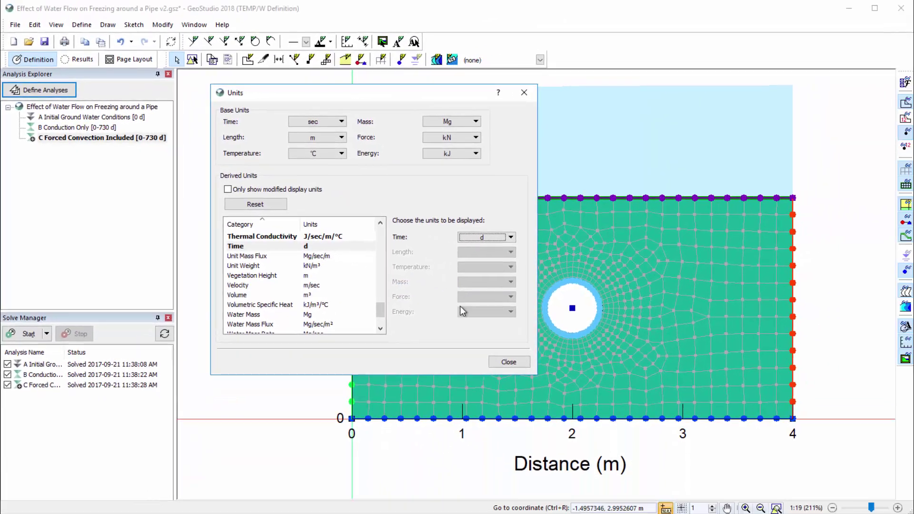
pyautogui.click(495, 363)
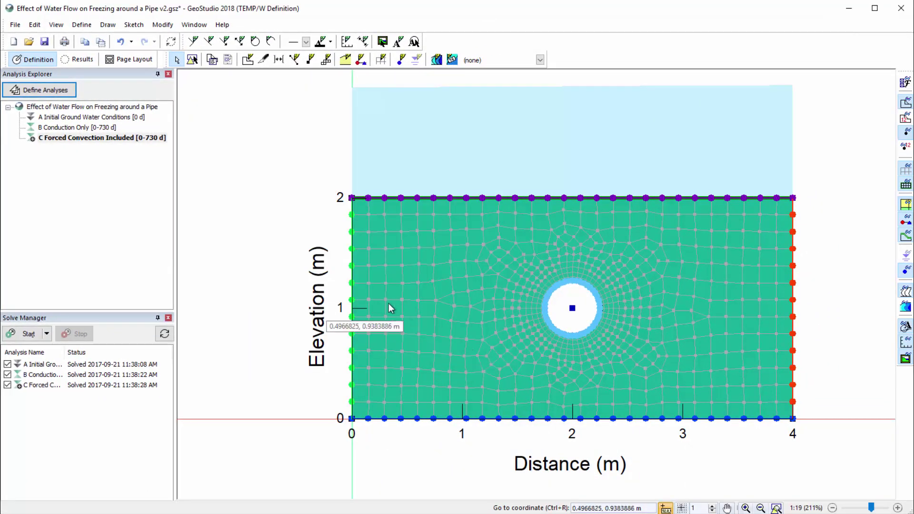
pyautogui.click(81, 24)
pyautogui.click(113, 155)
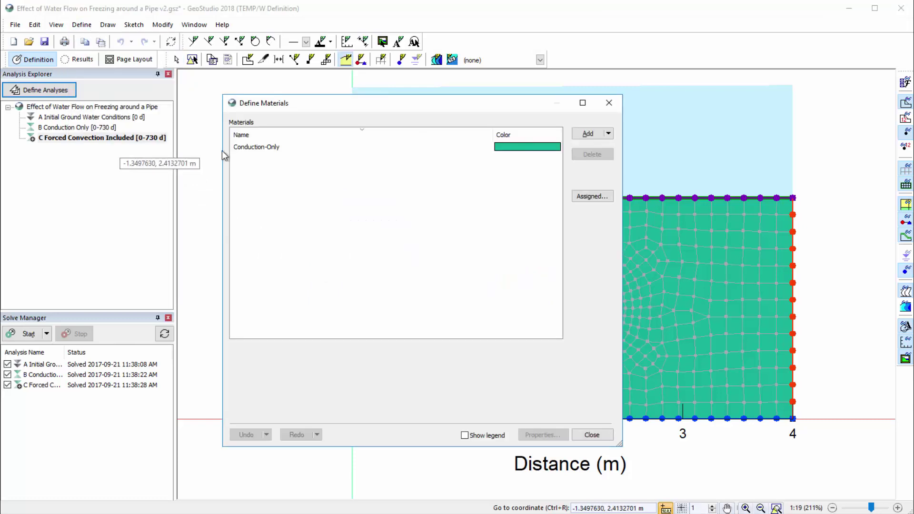
pyautogui.click(249, 147)
pyautogui.click(276, 368)
pyautogui.rightClick(276, 367)
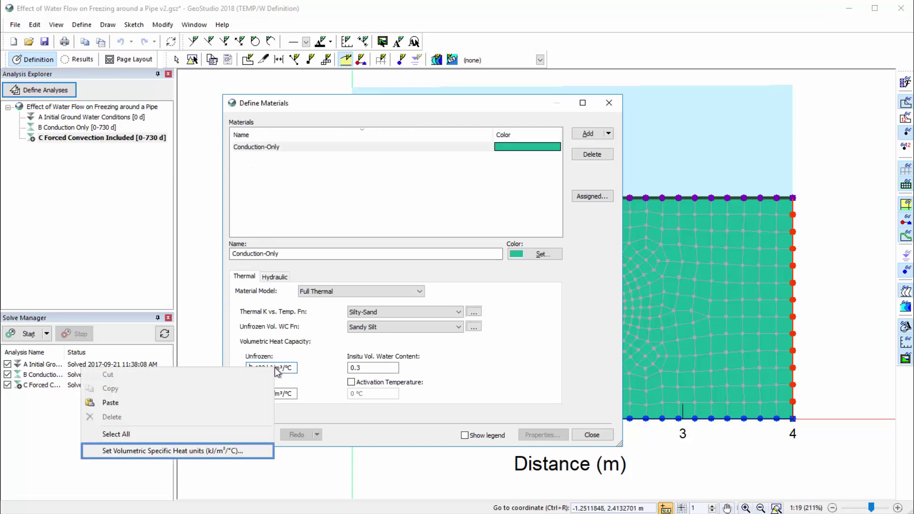
pyautogui.click(247, 449)
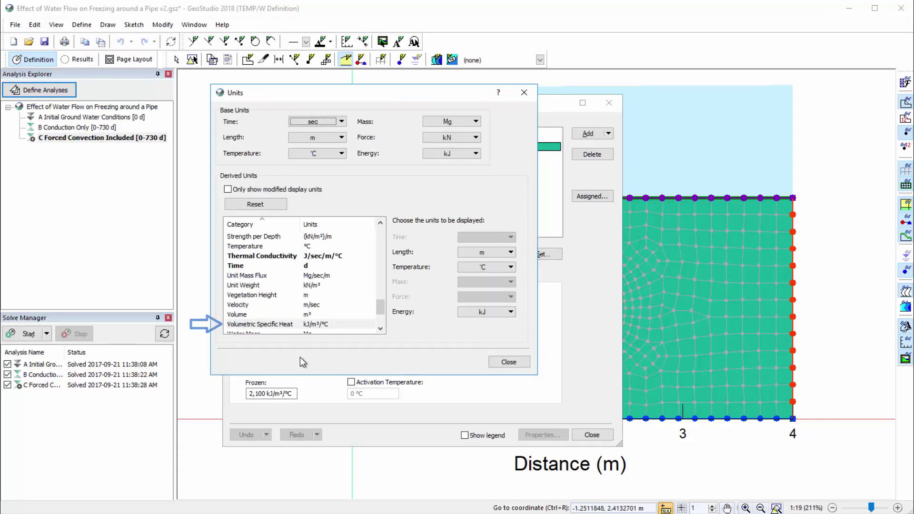
pyautogui.click(508, 363)
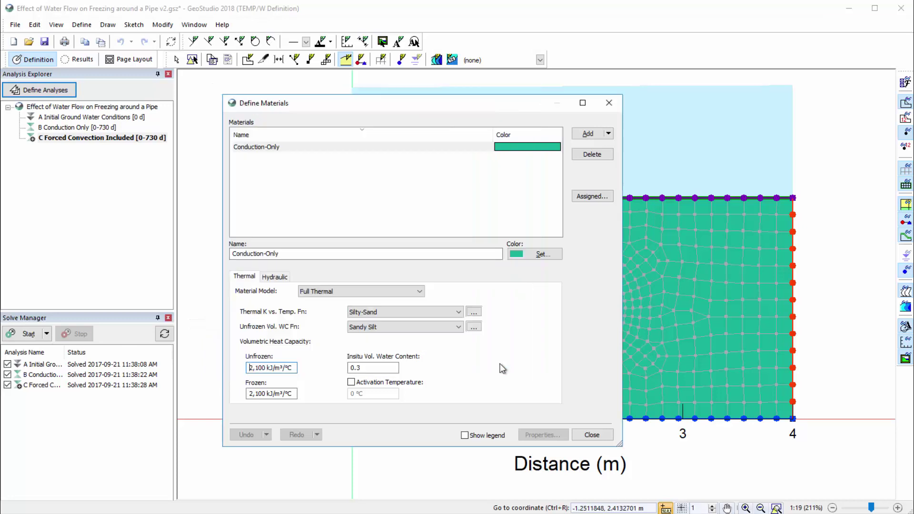
# Step: Inspect the Silty-Sand Thermal K function's Y-Intercept units, then close the function
pyautogui.click(473, 311)
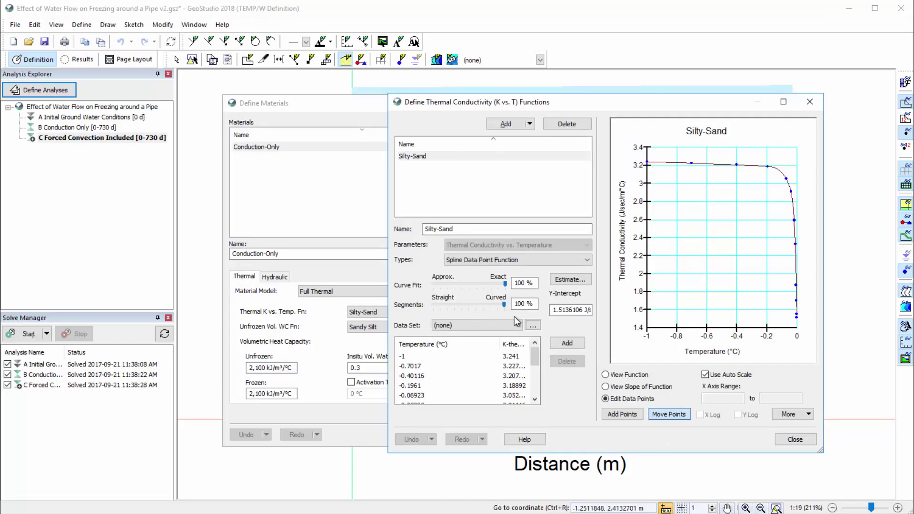
pyautogui.rightClick(559, 310)
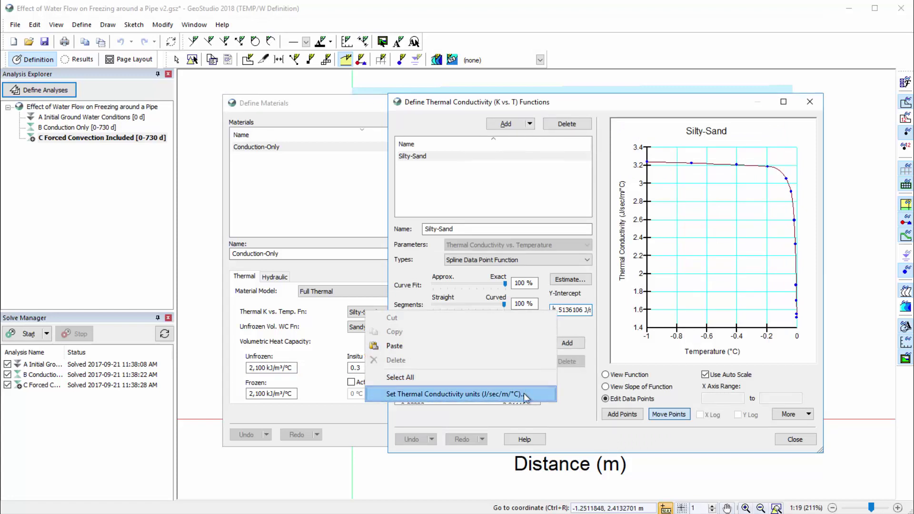
pyautogui.click(794, 439)
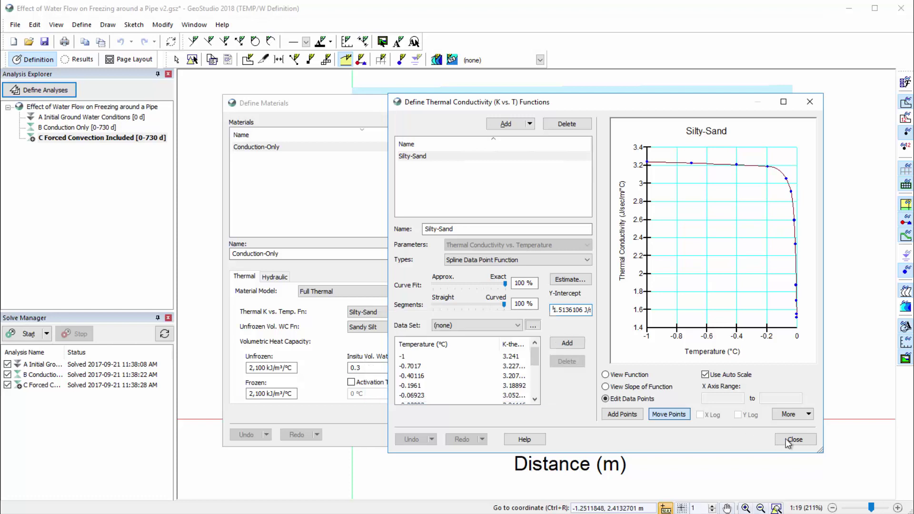
pyautogui.click(794, 439)
# Step: Close the materials and inspect the Bottom Boundary's constant 3 °C temperature units
pyautogui.click(592, 435)
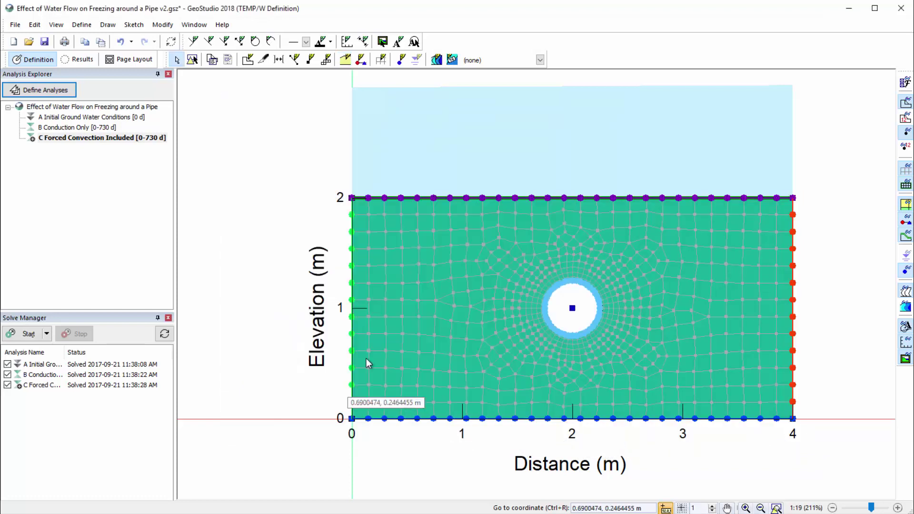
pyautogui.click(87, 28)
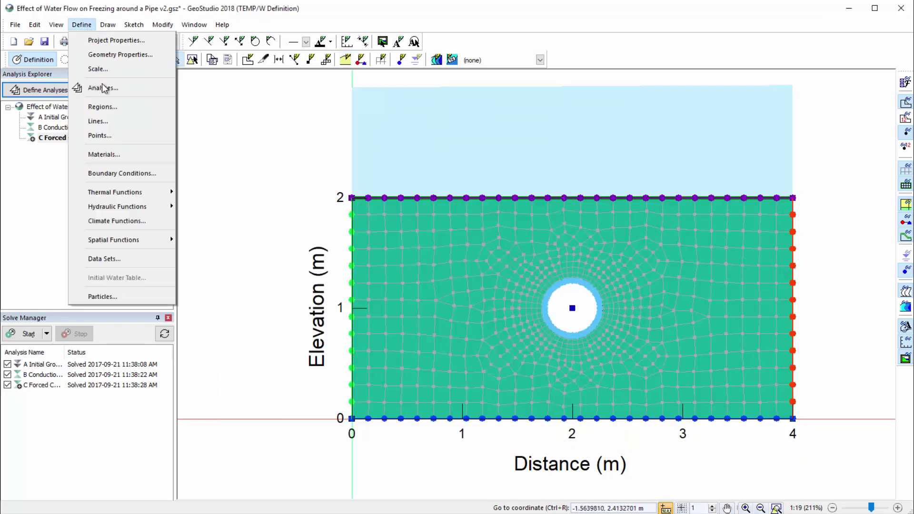
pyautogui.click(151, 172)
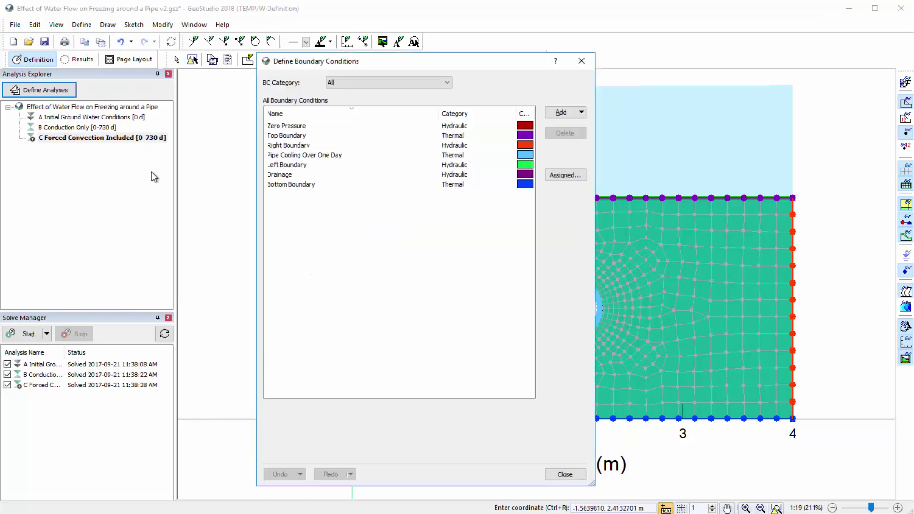
pyautogui.click(291, 184)
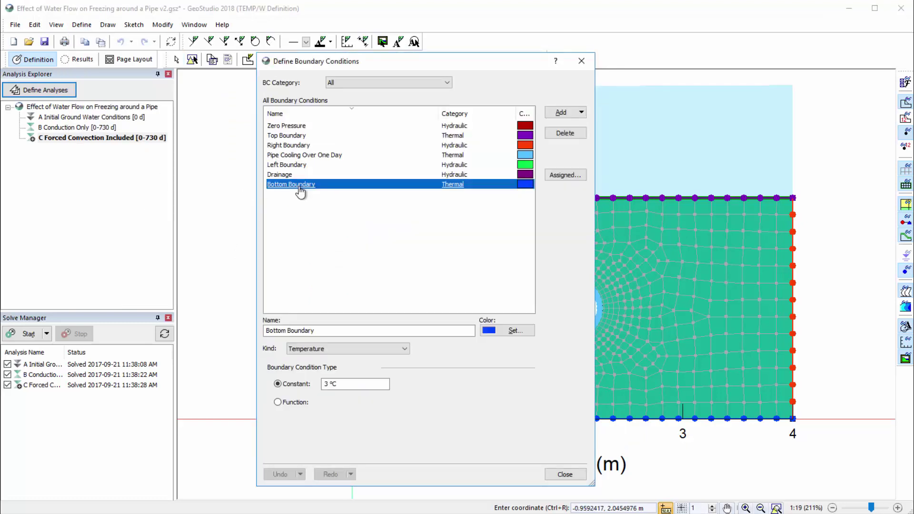
pyautogui.rightClick(346, 383)
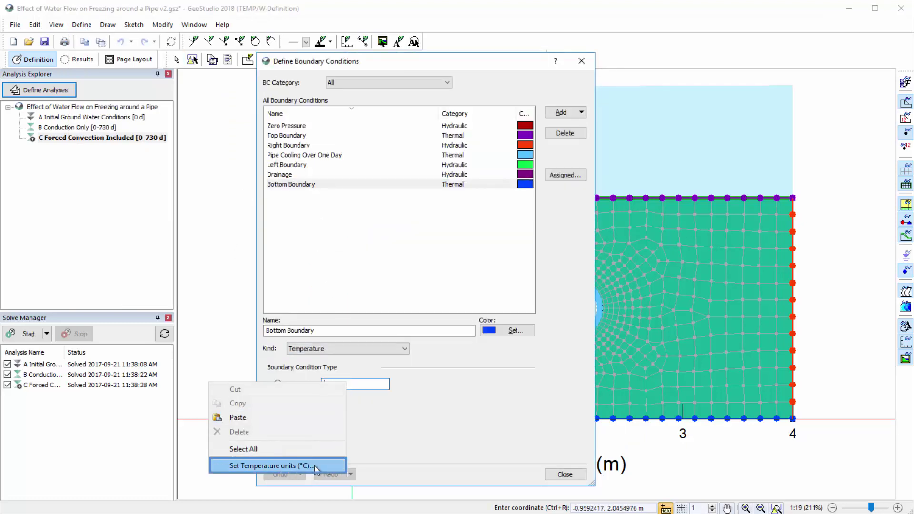
pyautogui.click(356, 438)
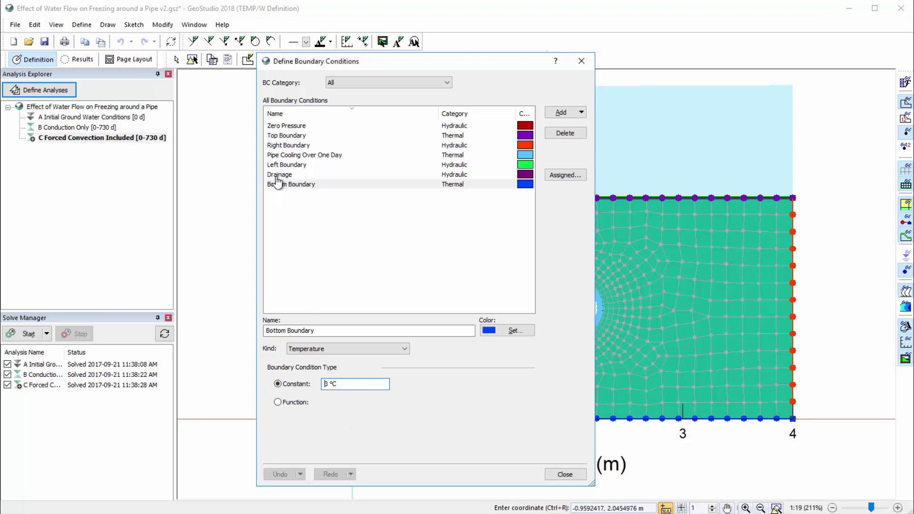
# Step: Re-enter the Right Boundary's constant total head as 302 cm so it reads 3.02 m
pyautogui.click(280, 146)
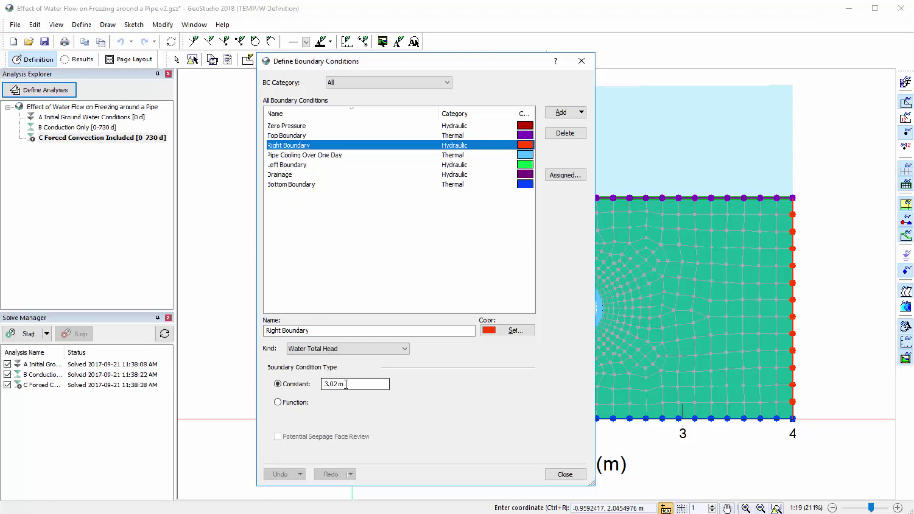
pyautogui.moveTo(345, 383); pyautogui.dragTo(317, 383)
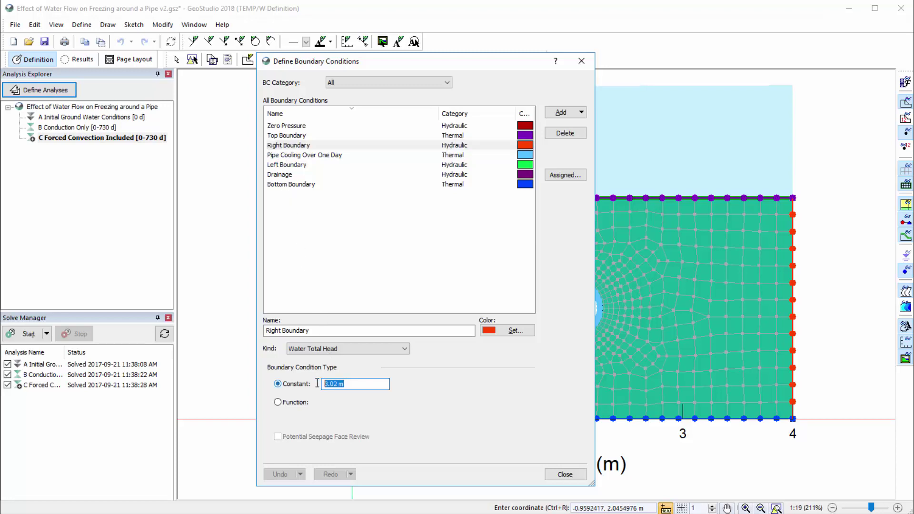
pyautogui.write('302 cm')
pyautogui.press('Return')
# Step: Set analysis C's Initial Increment Size to 0.25 on the Time tab of Define Analyses
pyautogui.click(565, 474)
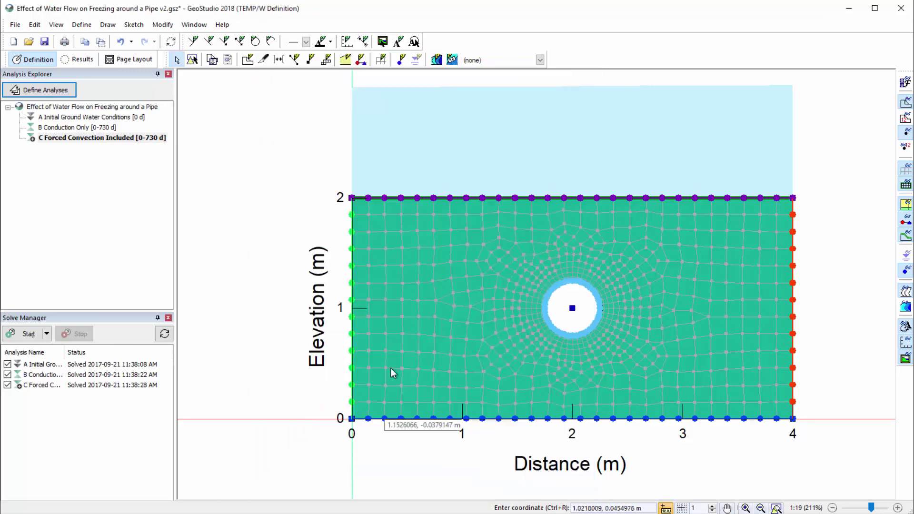
pyautogui.click(57, 90)
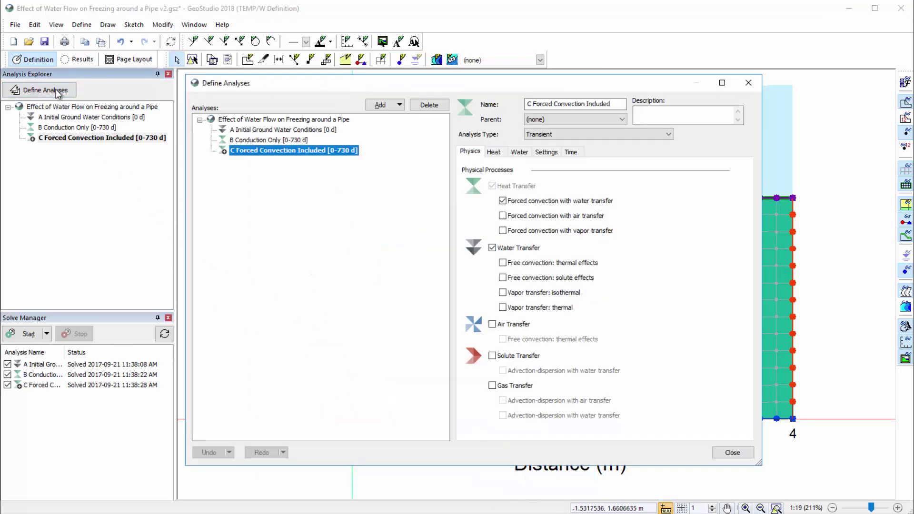
pyautogui.click(570, 153)
pyautogui.moveTo(492, 289); pyautogui.dragTo(429, 289)
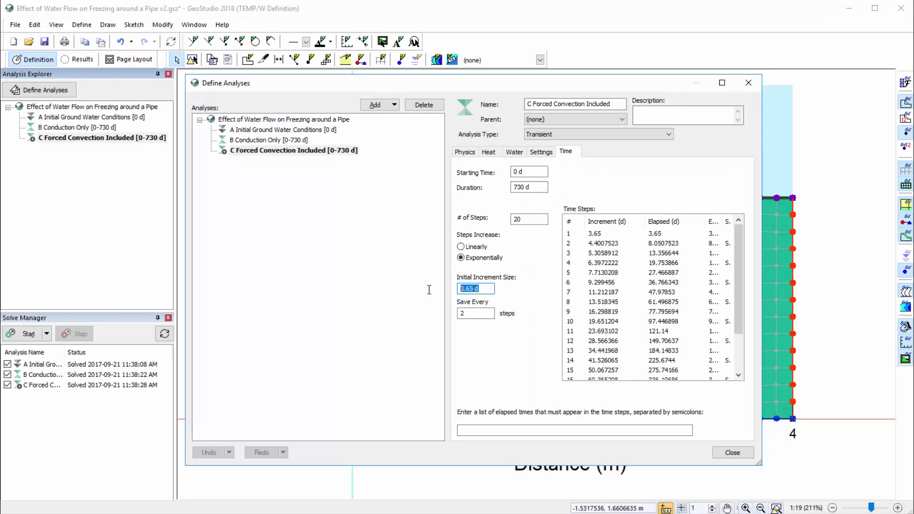
pyautogui.write('0.25')
pyautogui.press('Return')
pyautogui.click(724, 453)
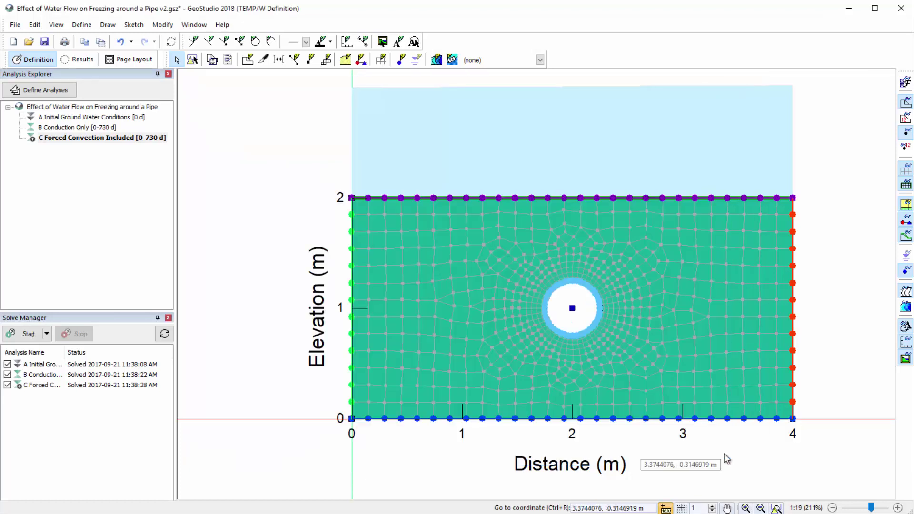
# Step: Plot the Temperature Profile: Downstream graph in Results and review its unit options
pyautogui.click(84, 62)
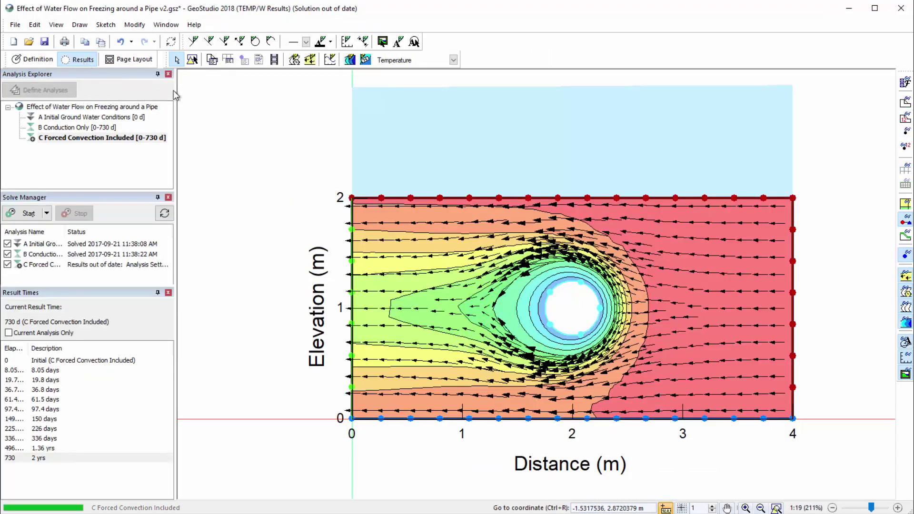
pyautogui.click(337, 61)
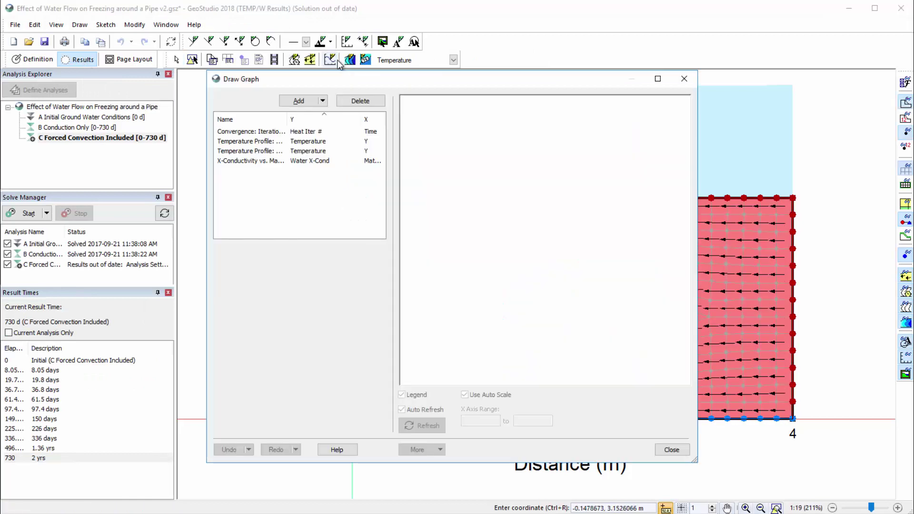
pyautogui.click(307, 142)
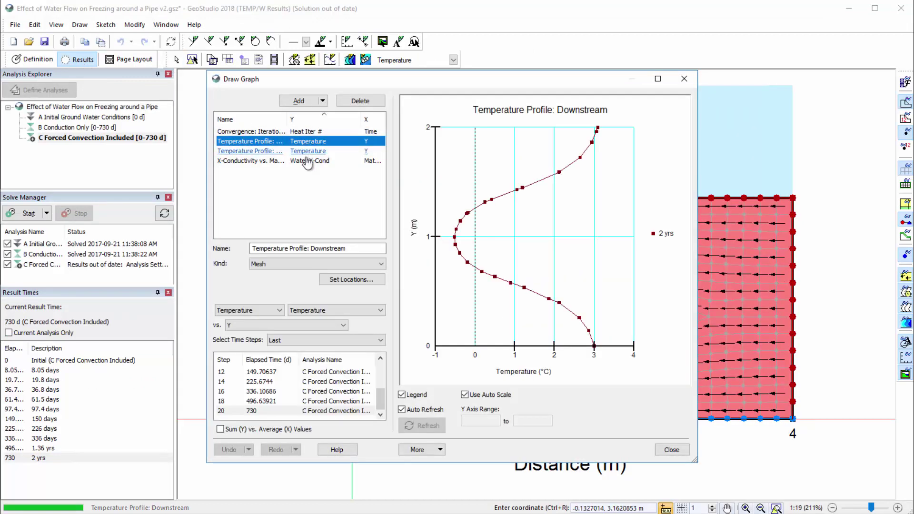
pyautogui.rightClick(444, 178)
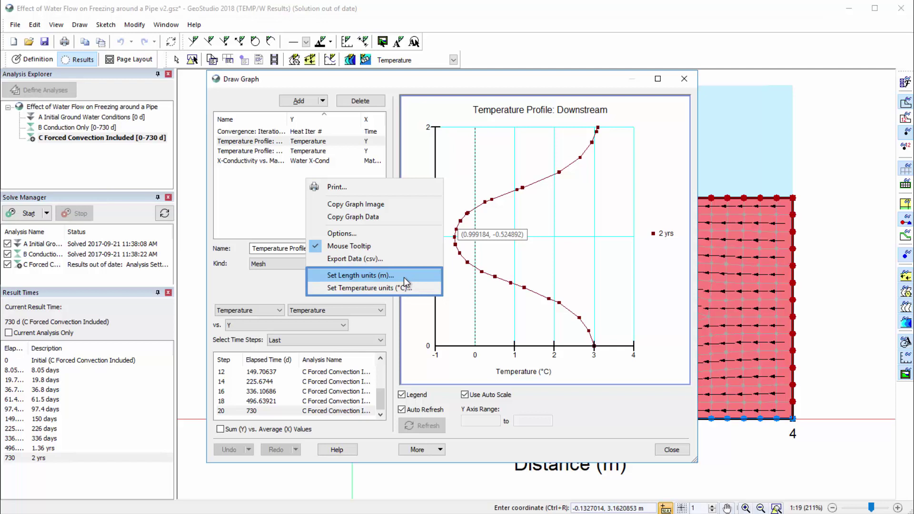
pyautogui.click(417, 313)
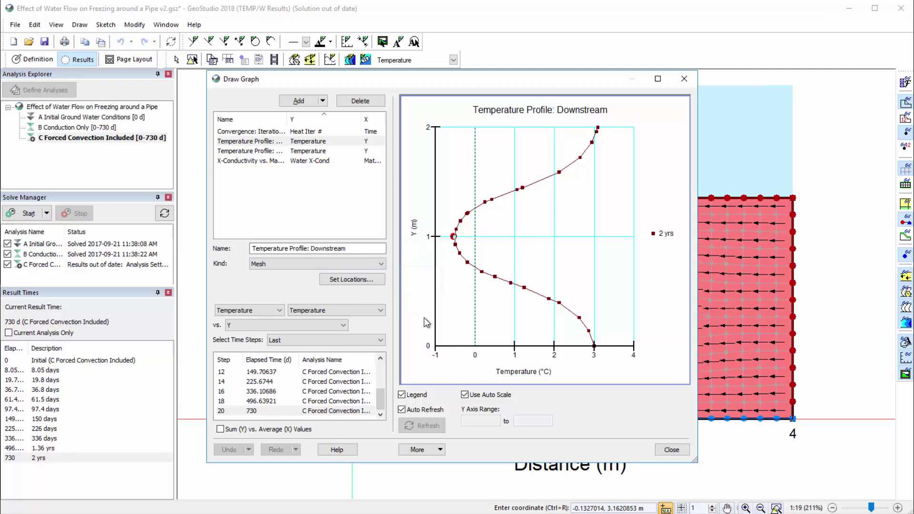
pyautogui.click(665, 450)
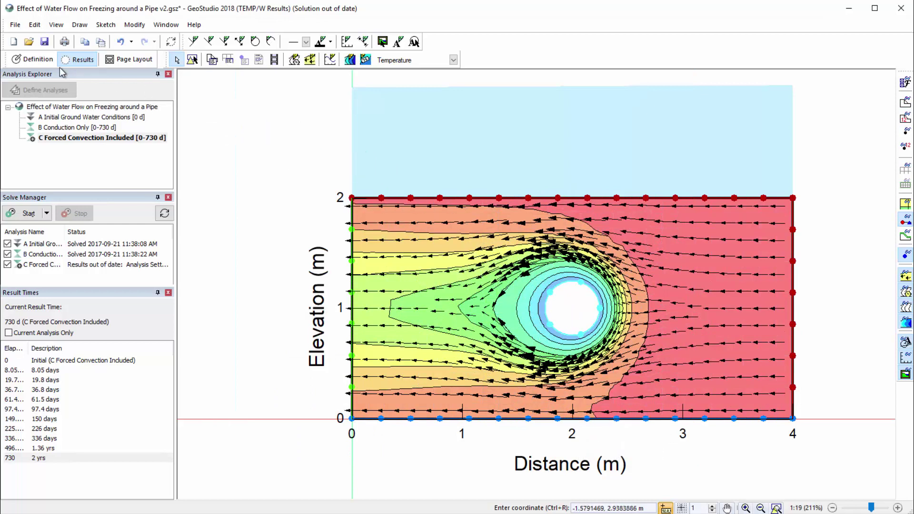
# Step: Switch to Definition and set the base Length unit to mm in the Units dialog
pyautogui.click(38, 54)
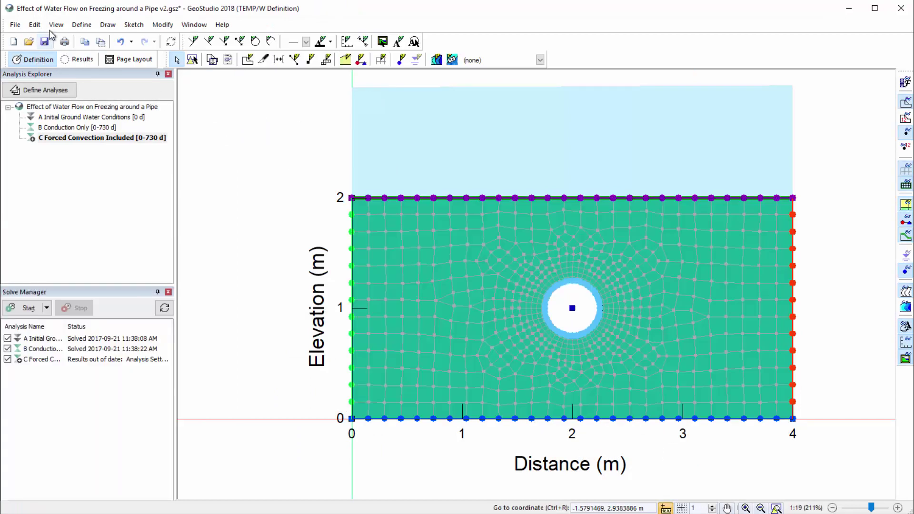
pyautogui.click(56, 25)
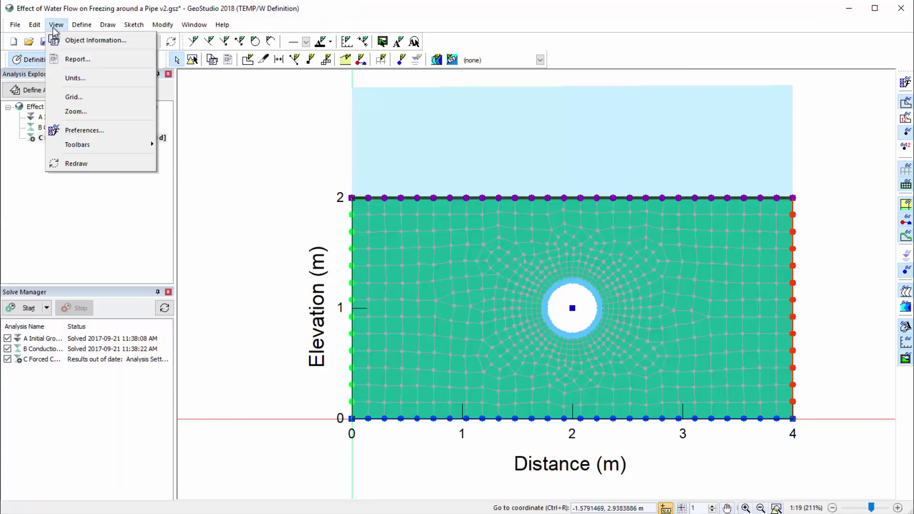
pyautogui.click(62, 78)
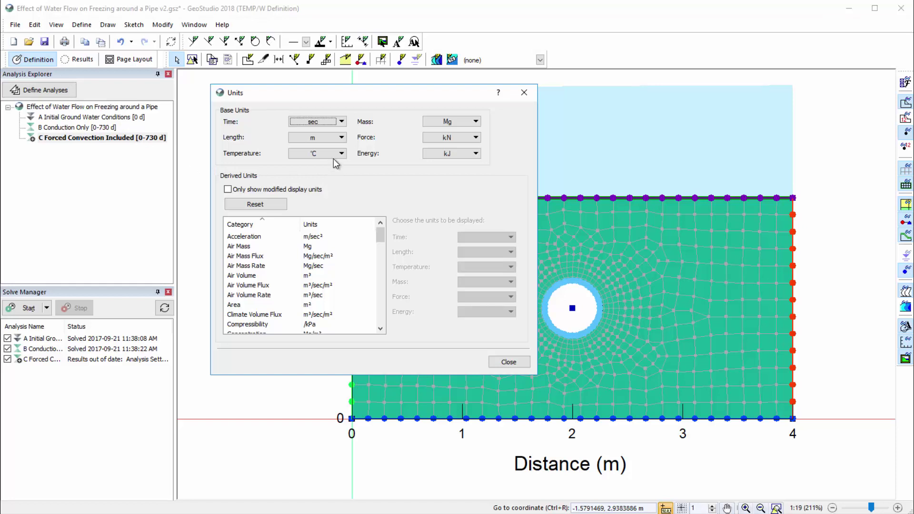
pyautogui.click(340, 138)
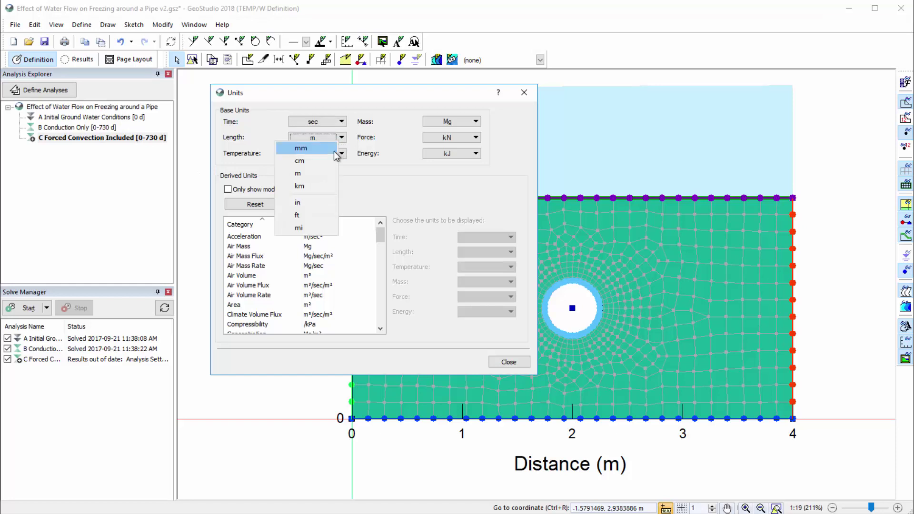
pyautogui.click(301, 148)
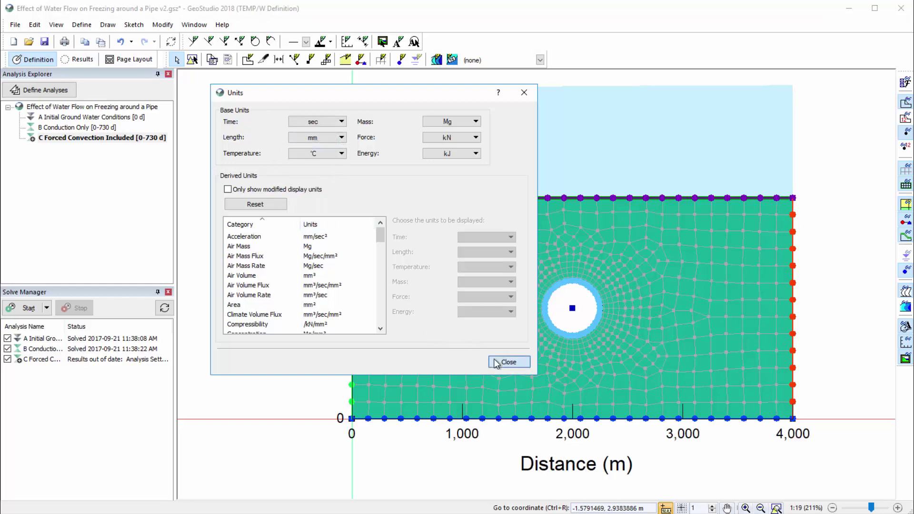
pyautogui.click(508, 362)
# Step: Select Right Boundary in Define Boundary Conditions and inspect its 3,020 mm constant head
pyautogui.click(88, 28)
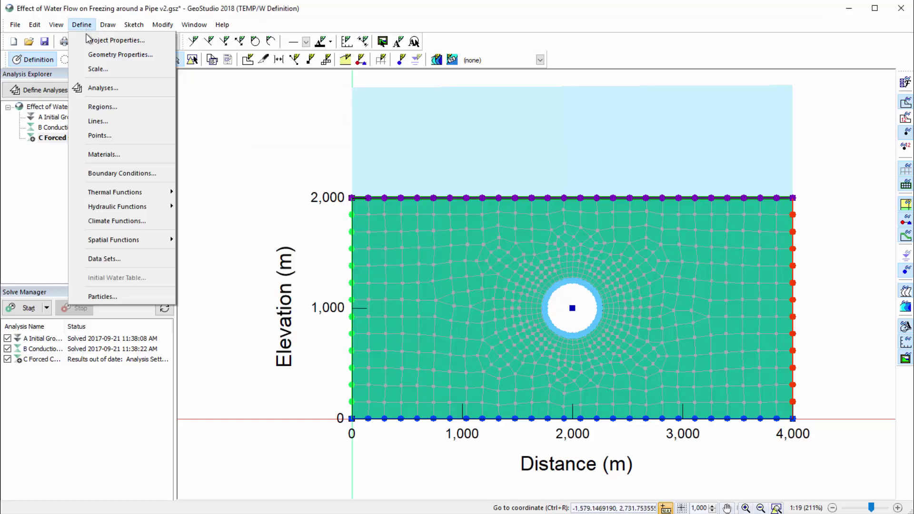
pyautogui.click(90, 172)
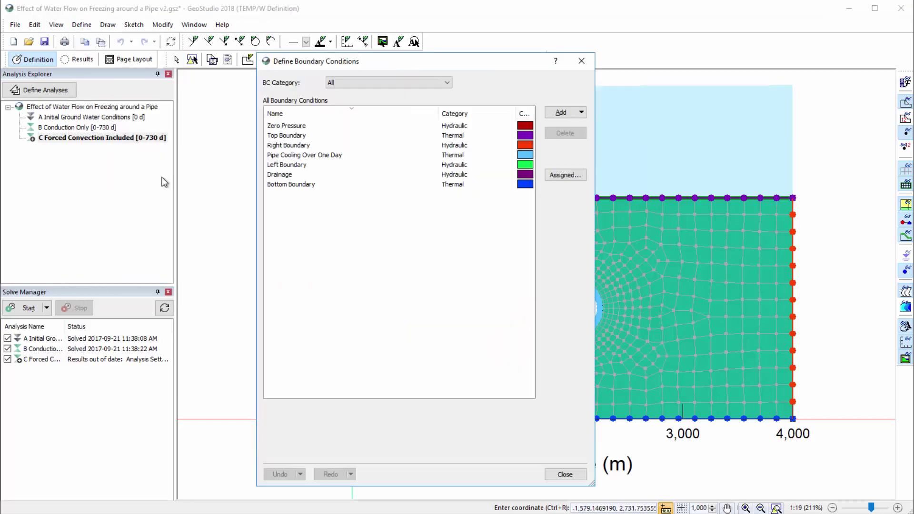
pyautogui.click(289, 145)
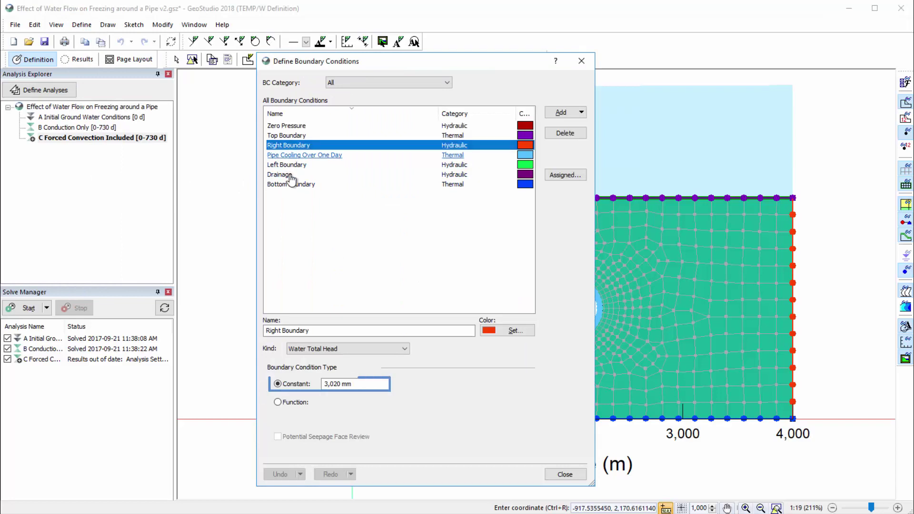
pyautogui.click(368, 384)
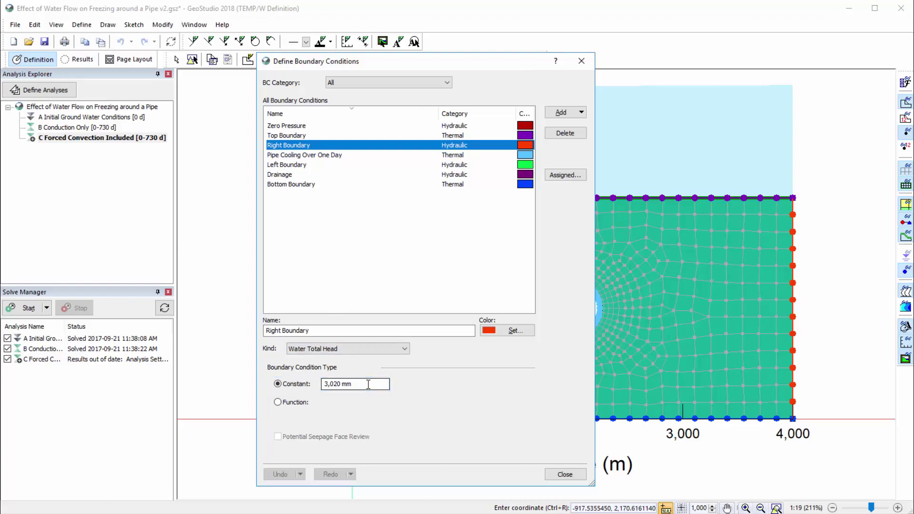